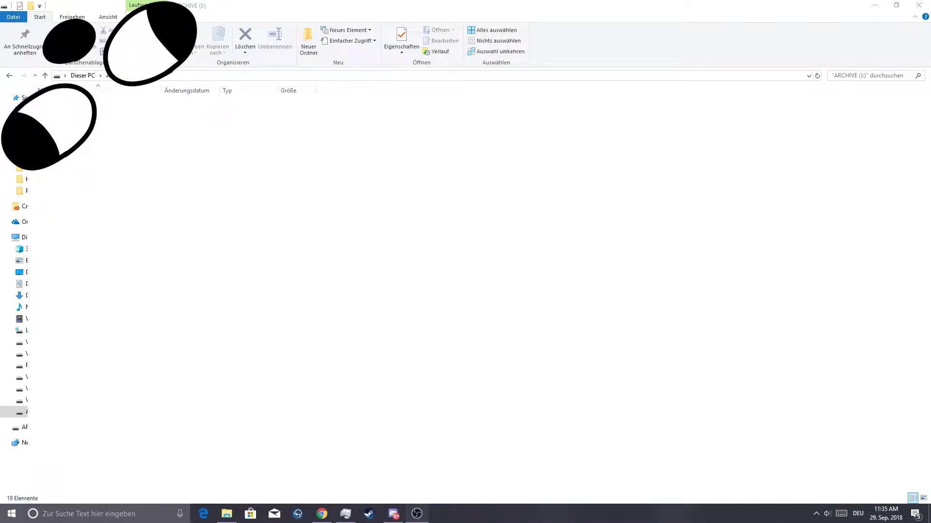
Bring the Explorer window showing the ARCHIVE (J:) drive's 19 items into focus
mouse_move(455, 348)
mouse_down()
mouse_move(502, 97)
mouse_move(420, 439)
mouse_up()
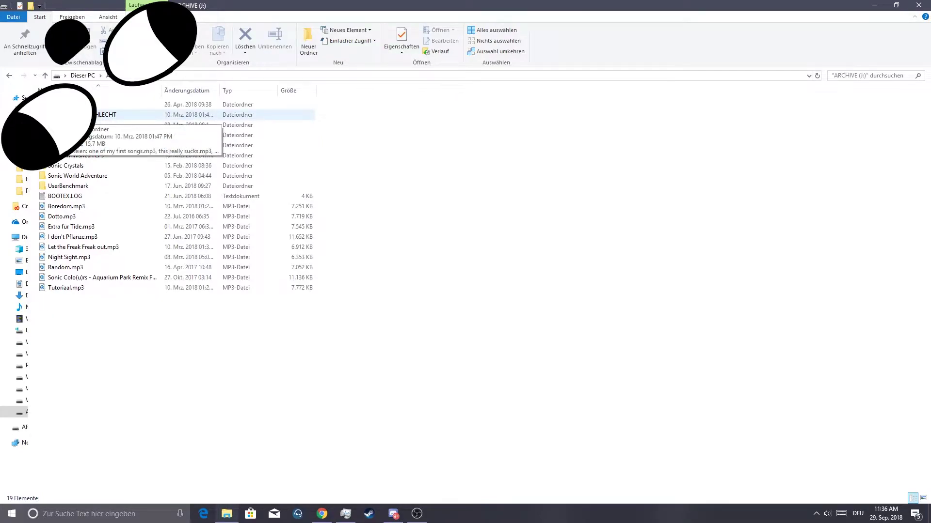
Open the 'ALT UND SEHR SCHLECHT' folder to show its three MP3 files
double_click(84, 115)
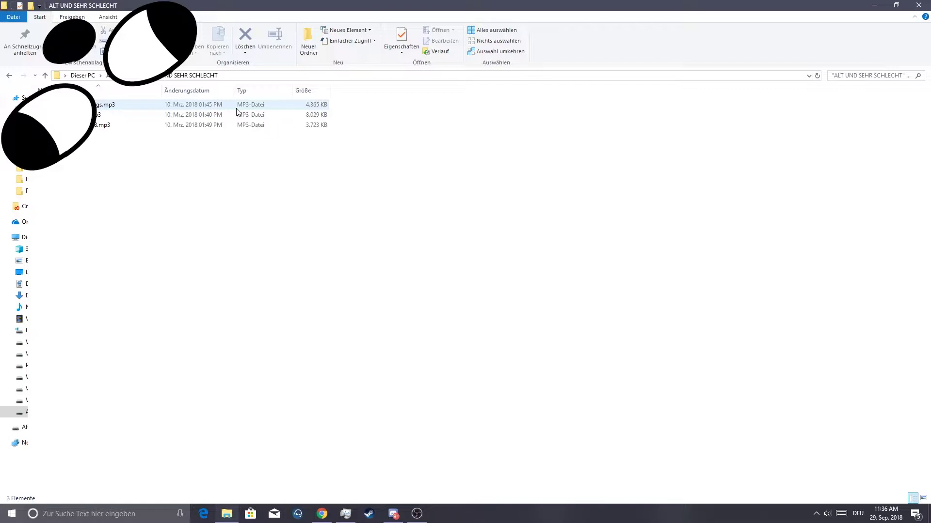
Play the first MP3 in 'ALT UND SEHR SCHLECHT' in Groove Music
double_click(197, 108)
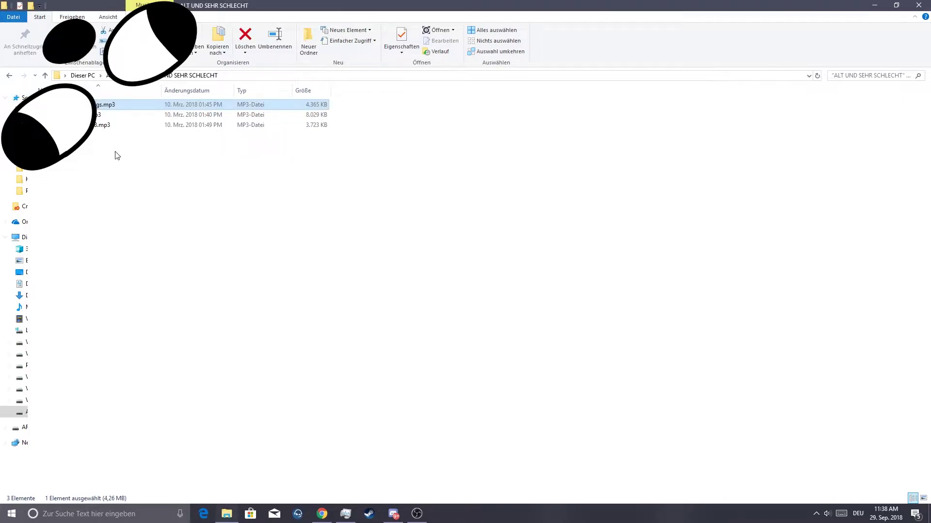
Play the second MP3, a 6:51 track, then switch to the SoundCloud page in the browser
key(shift+Down)
key(shift+Down)
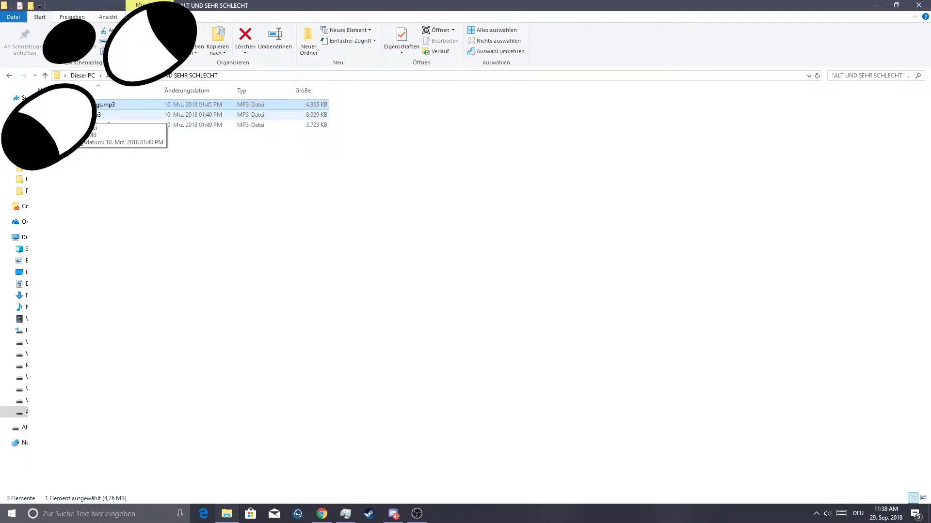
double_click(80, 114)
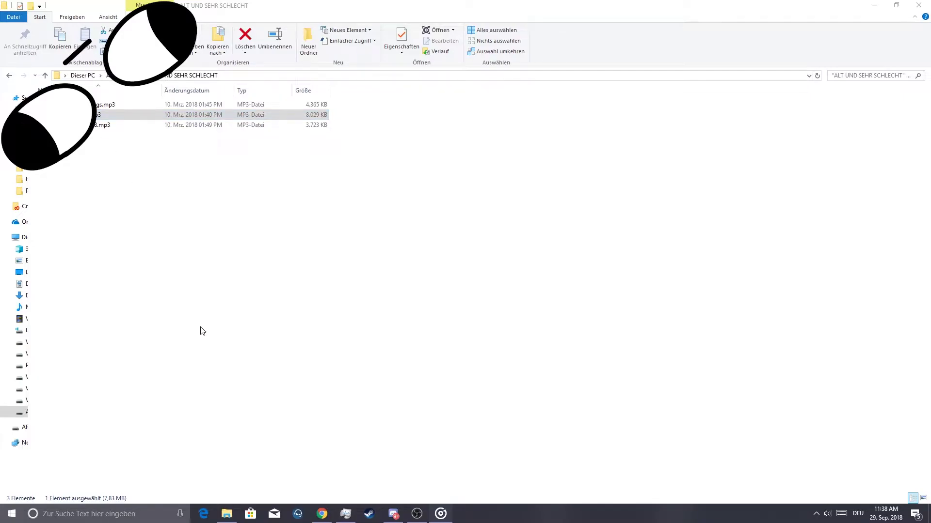
click(321, 514)
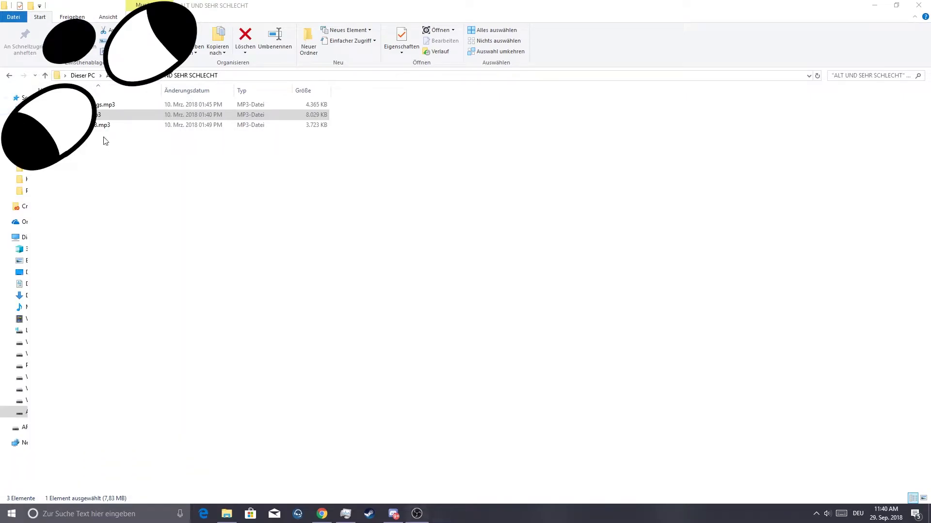
Select the third MP3 in the folder and play it
click(98, 126)
double_click(97, 125)
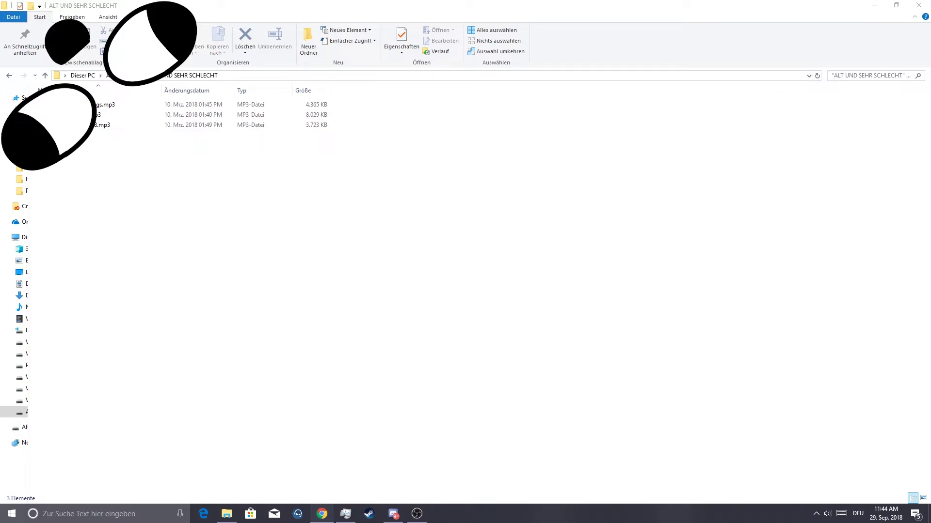
click(886, 514)
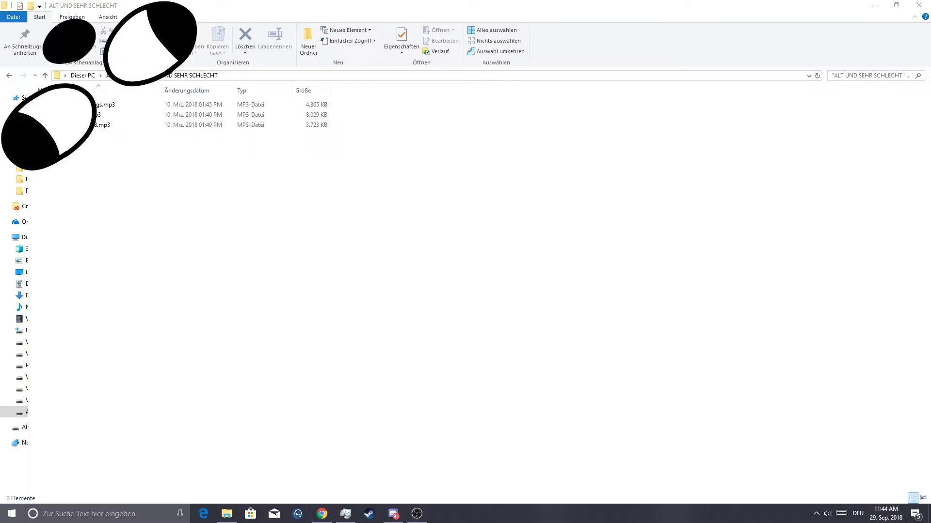
click(886, 513)
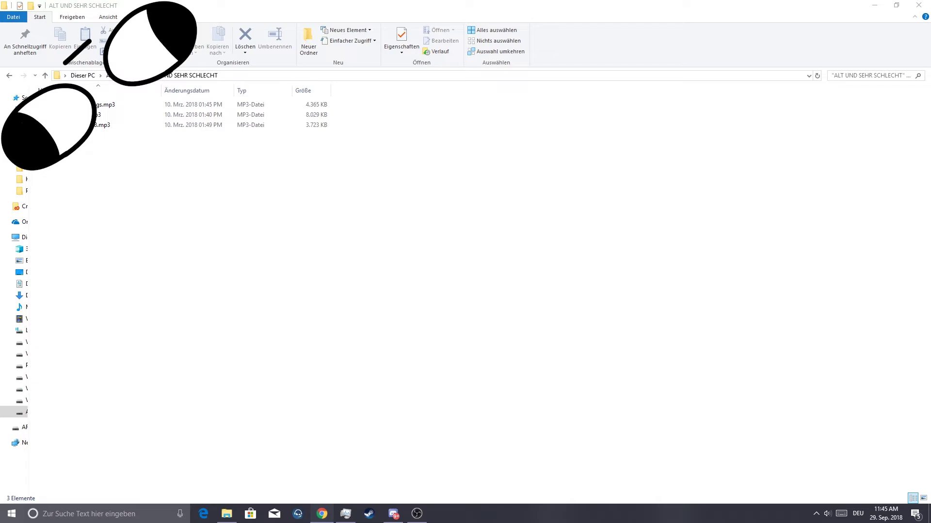
Move the selection to the first MP3 in the song list
key(Down)
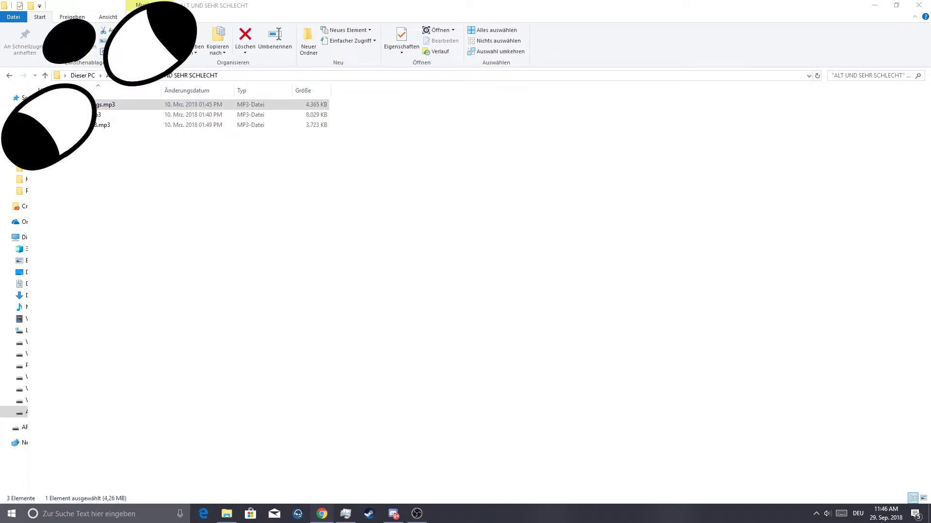